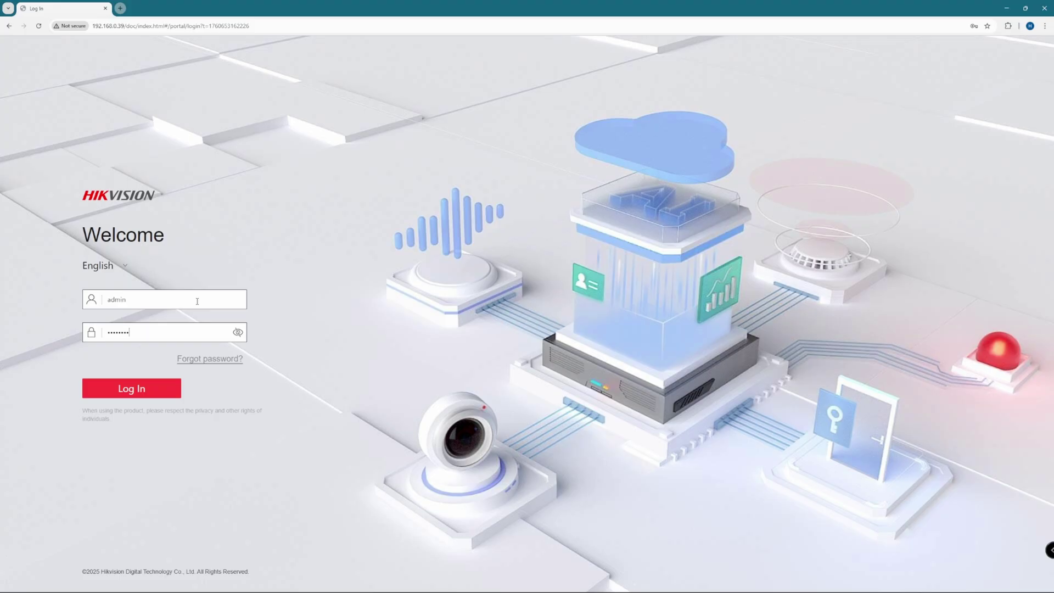
# - Log in to the recorder as admin and open the Hik-Connect page of its network configuration
pyautogui.press('Return')
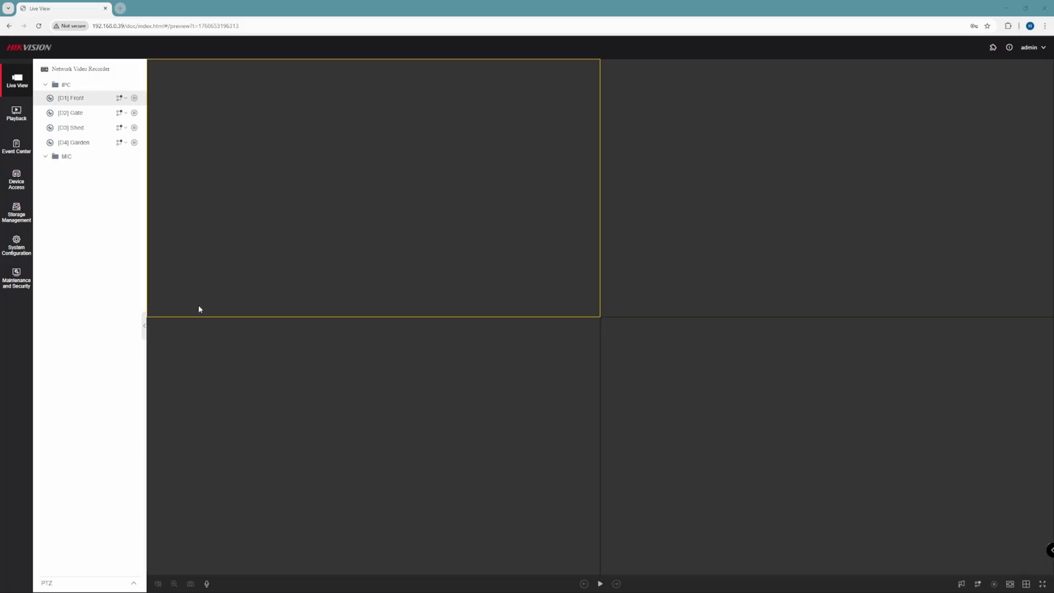
pyautogui.click(22, 248)
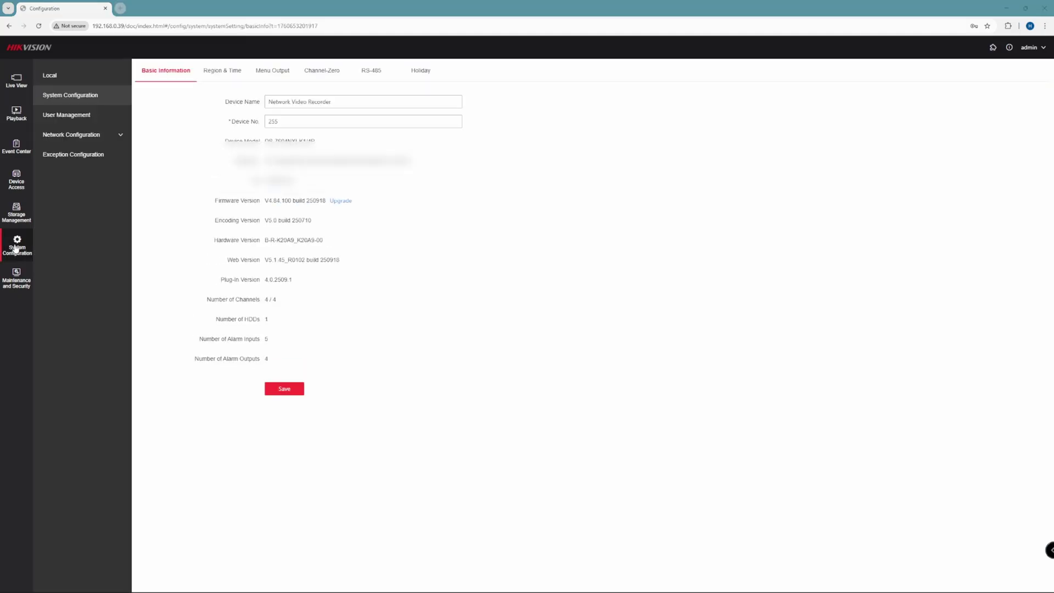
pyautogui.click(117, 135)
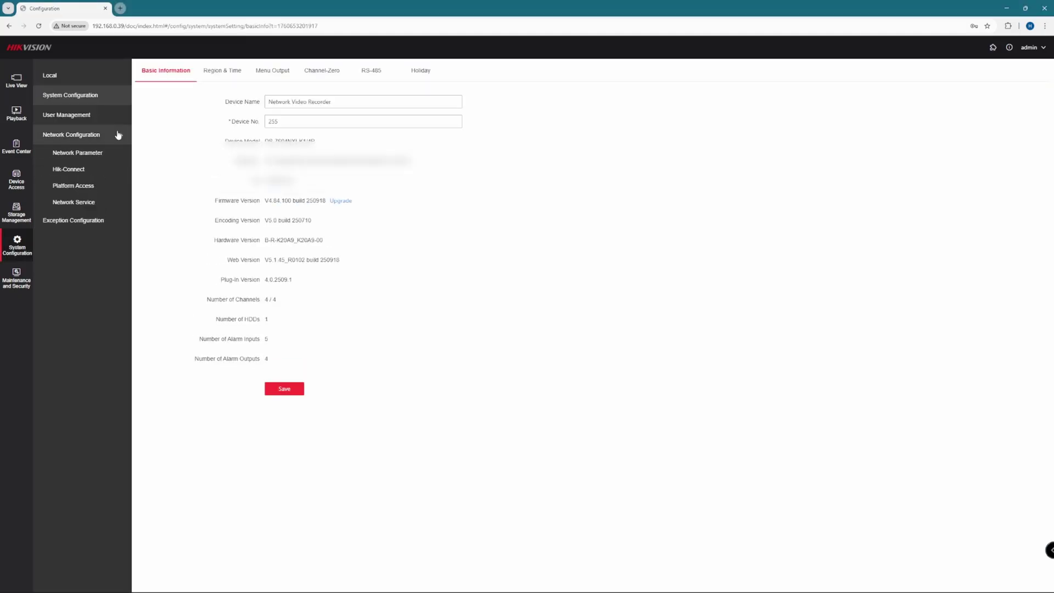
pyautogui.click(73, 170)
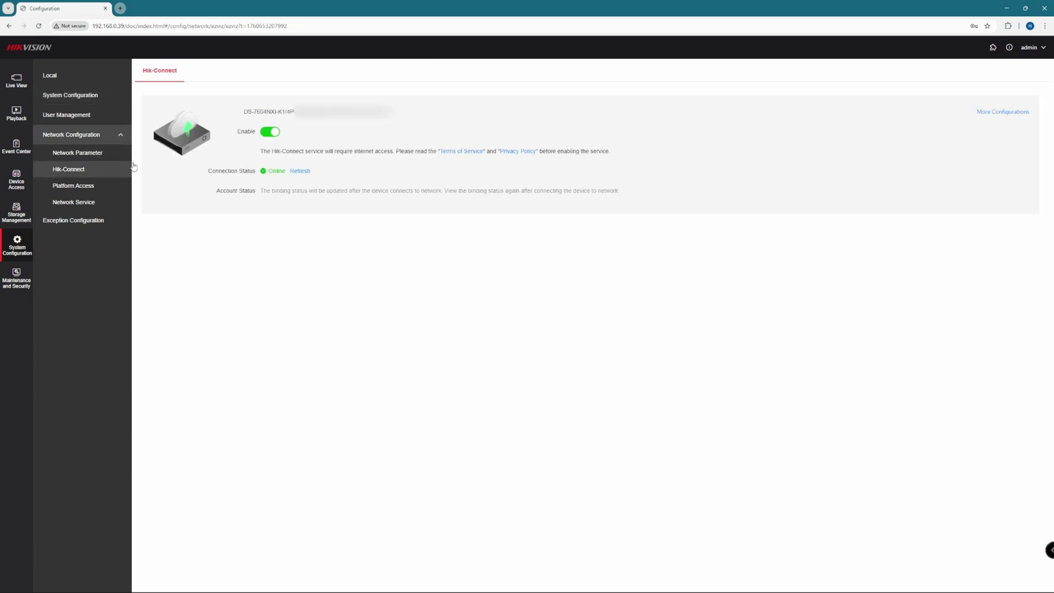
# - Reveal the stream encryption verification code in the additional Hik-Connect configurations and copy it
pyautogui.click(1002, 111)
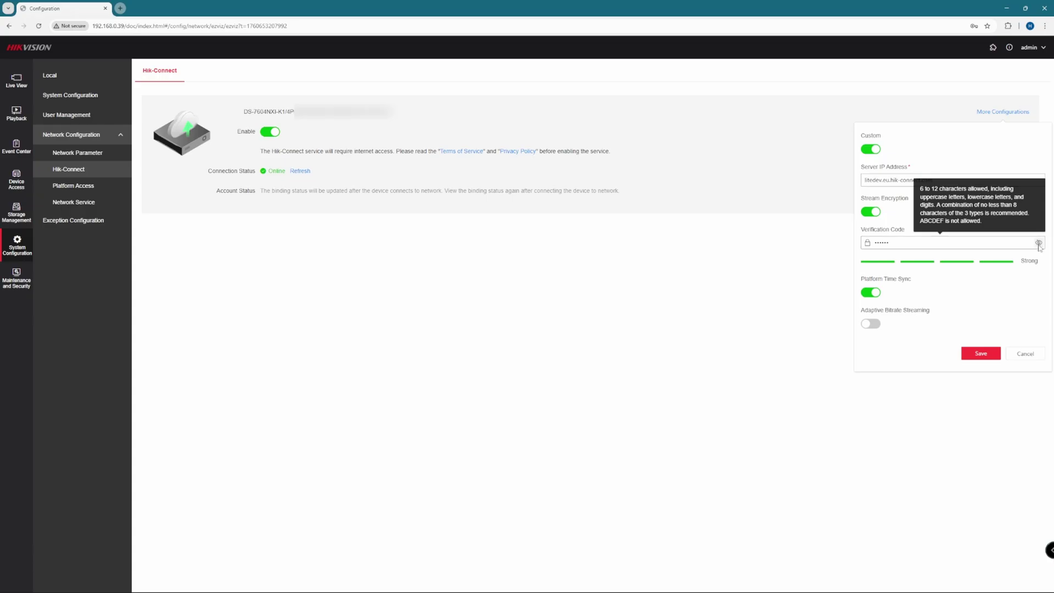
pyautogui.moveTo(908, 243); pyautogui.dragTo(878, 242)
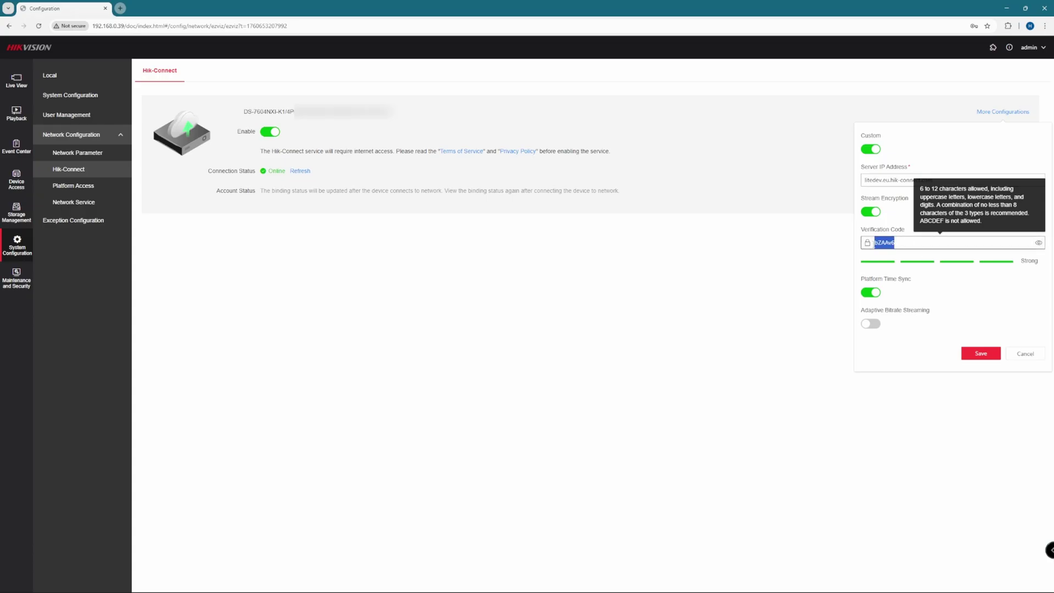
pyautogui.rightClick(879, 243)
pyautogui.click(891, 302)
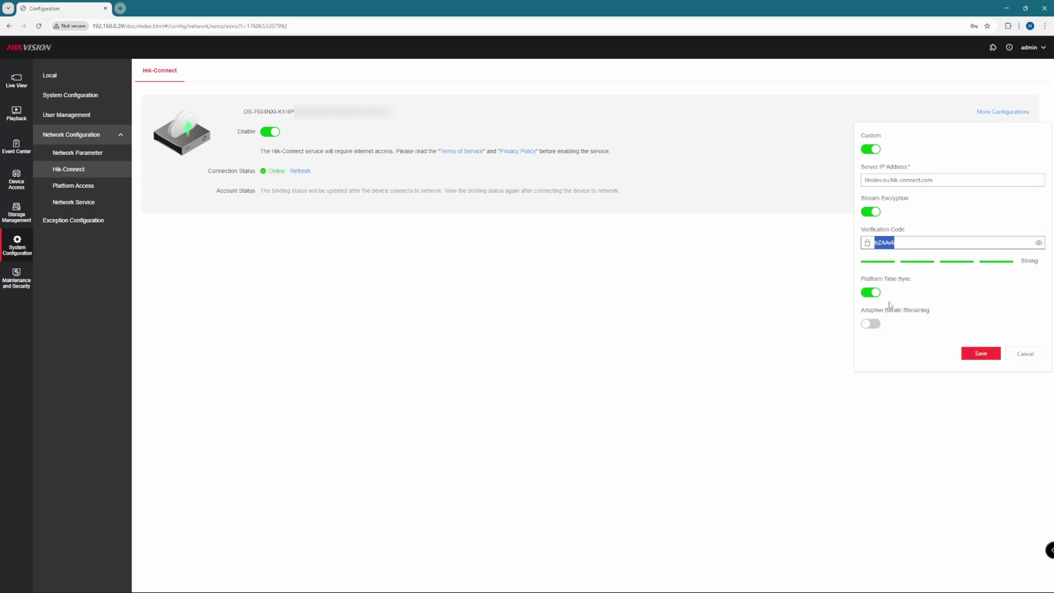
# - Paste the copied verification code as the Stream Key in the local live view parameters, reveal it and save
pyautogui.click(73, 78)
pyautogui.click(298, 257)
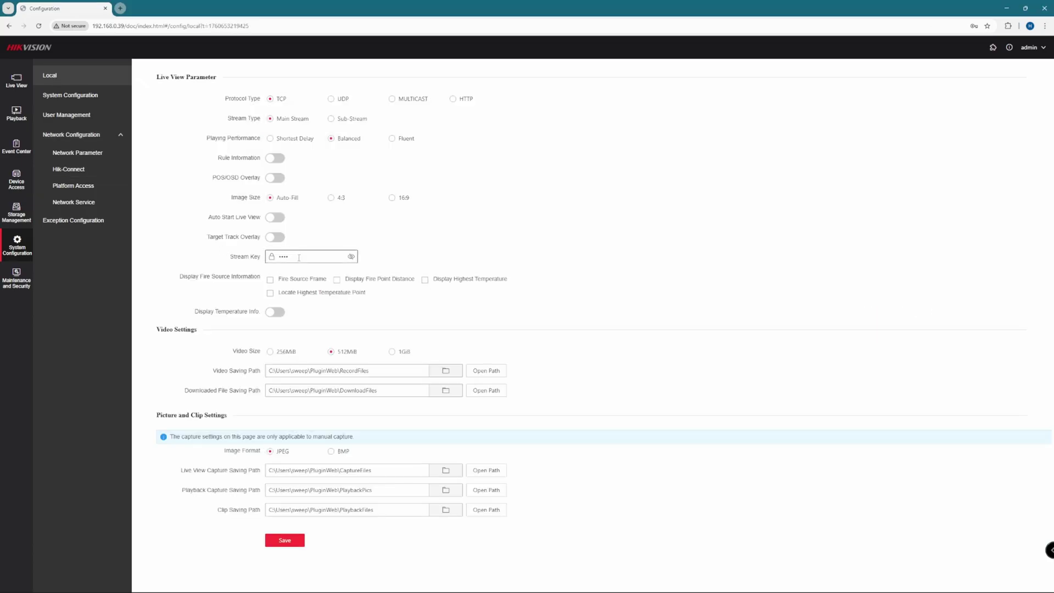
pyautogui.rightClick(299, 258)
pyautogui.click(321, 338)
pyautogui.click(351, 257)
pyautogui.click(286, 541)
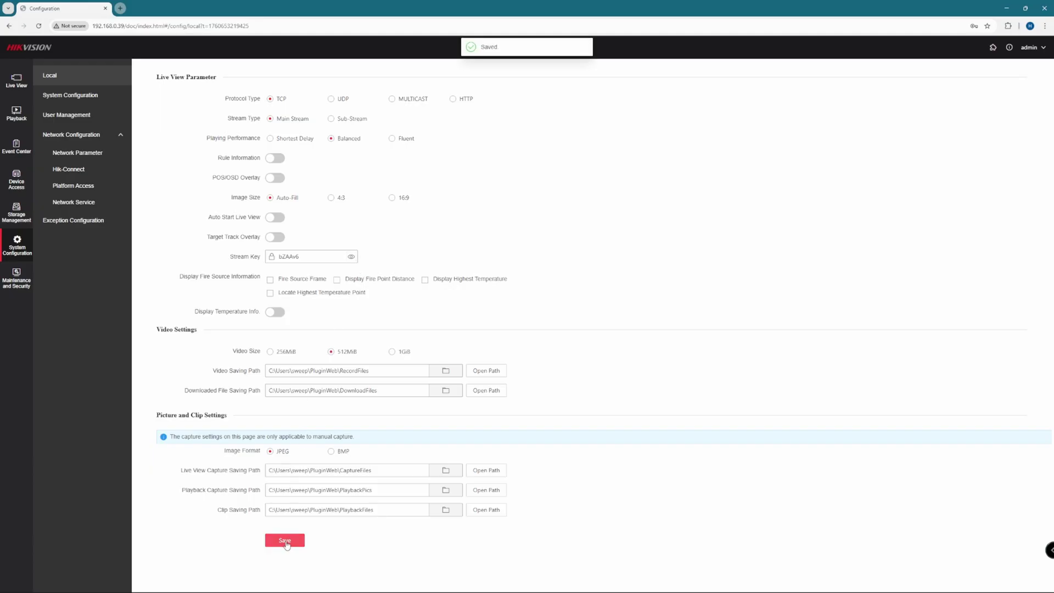
# - Open the Audio Alarm Output linkage settings in the Event Center, keeping Garden as the channel
pyautogui.click(15, 149)
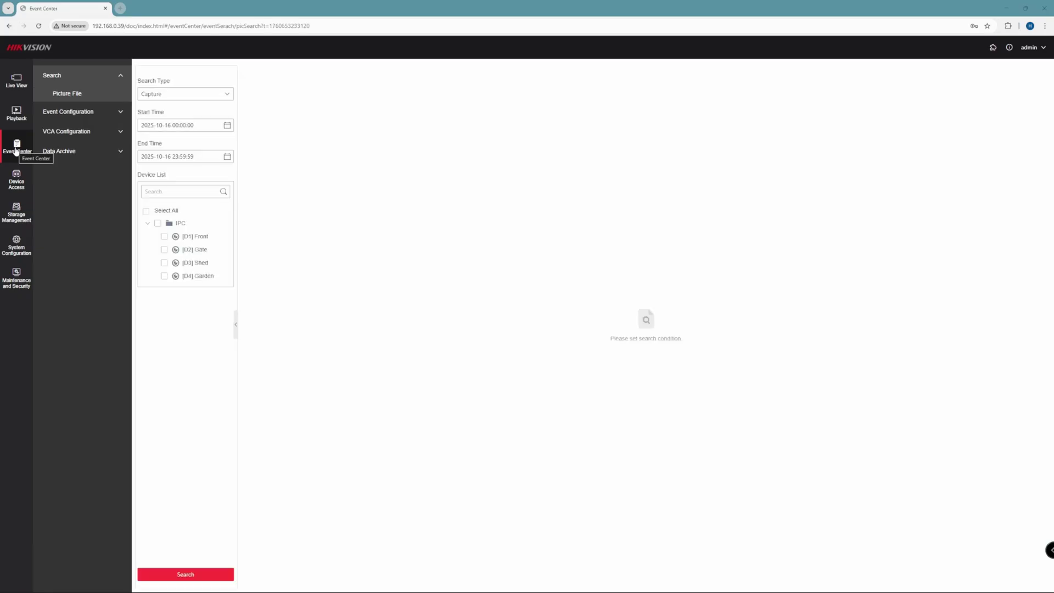
pyautogui.click(67, 113)
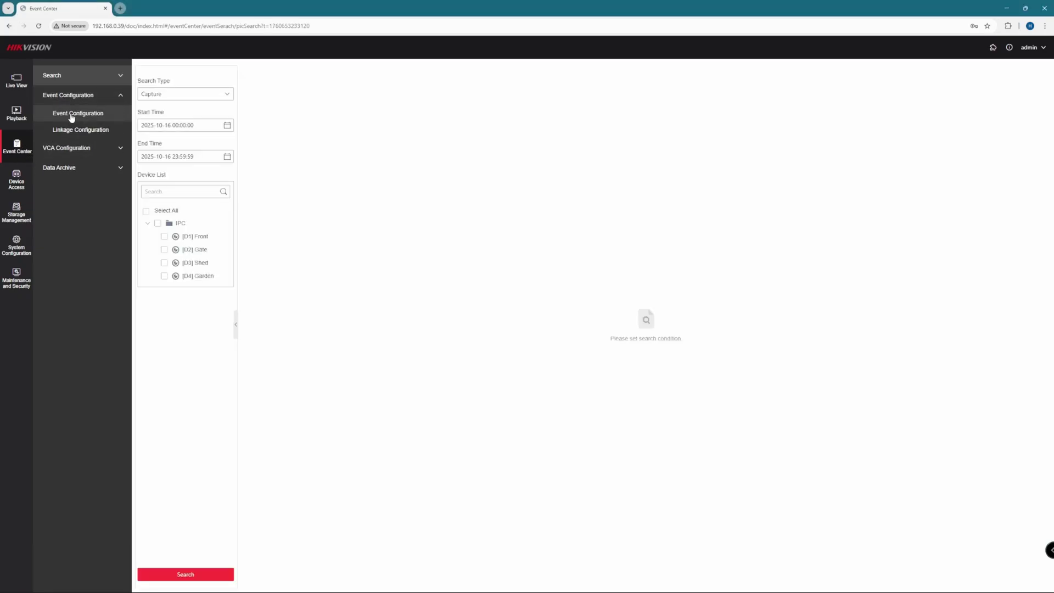
pyautogui.click(85, 132)
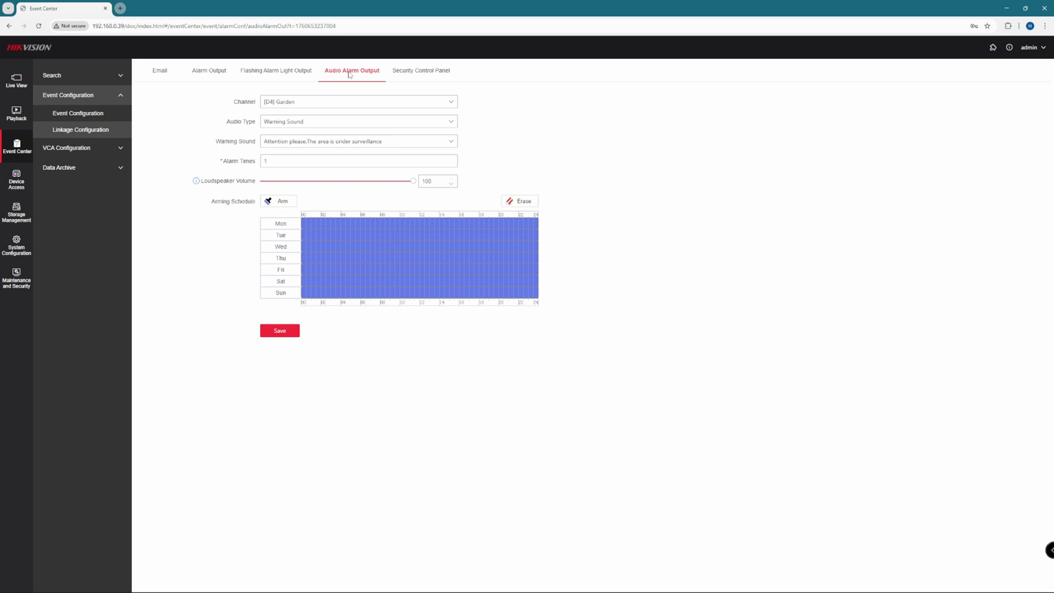
pyautogui.click(326, 102)
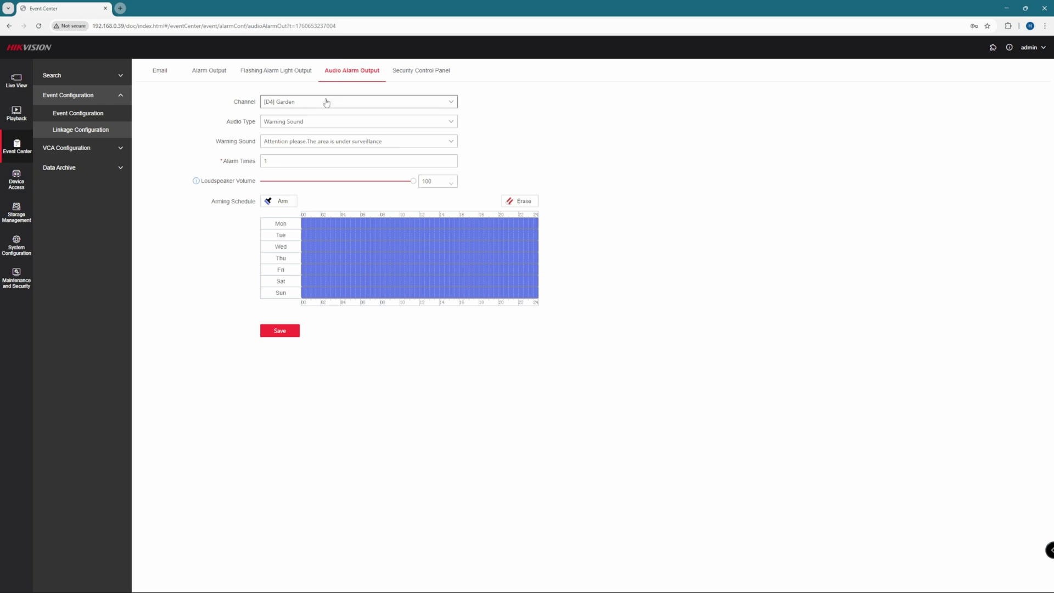
pyautogui.click(325, 103)
# - Examine the Garden camera's audio type, available warning sounds, alarm times and loudspeaker volume settings
pyautogui.click(314, 124)
pyautogui.click(312, 142)
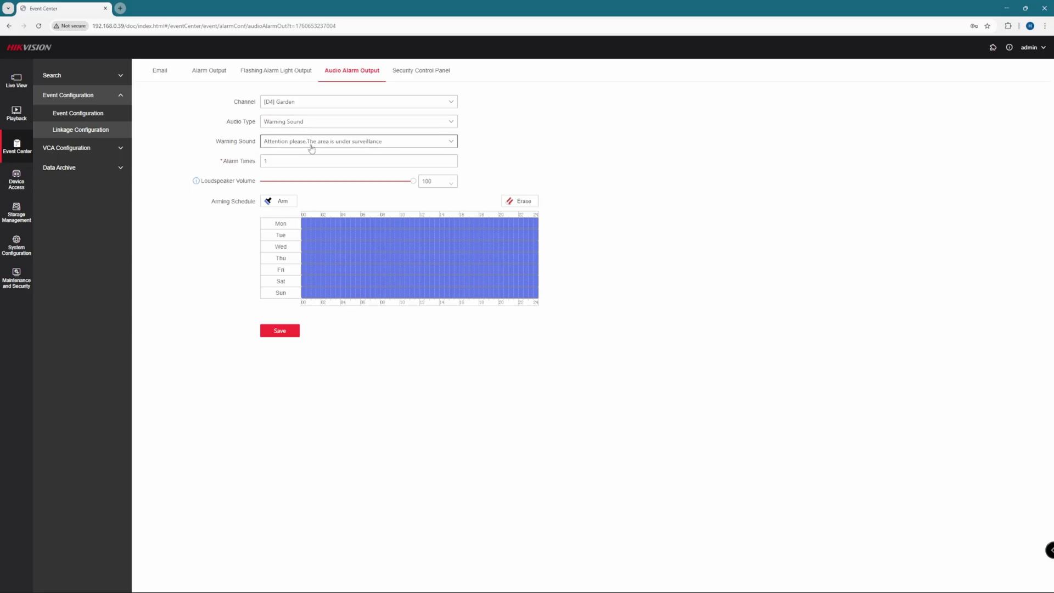
pyautogui.scroll(-3, 311, 198)
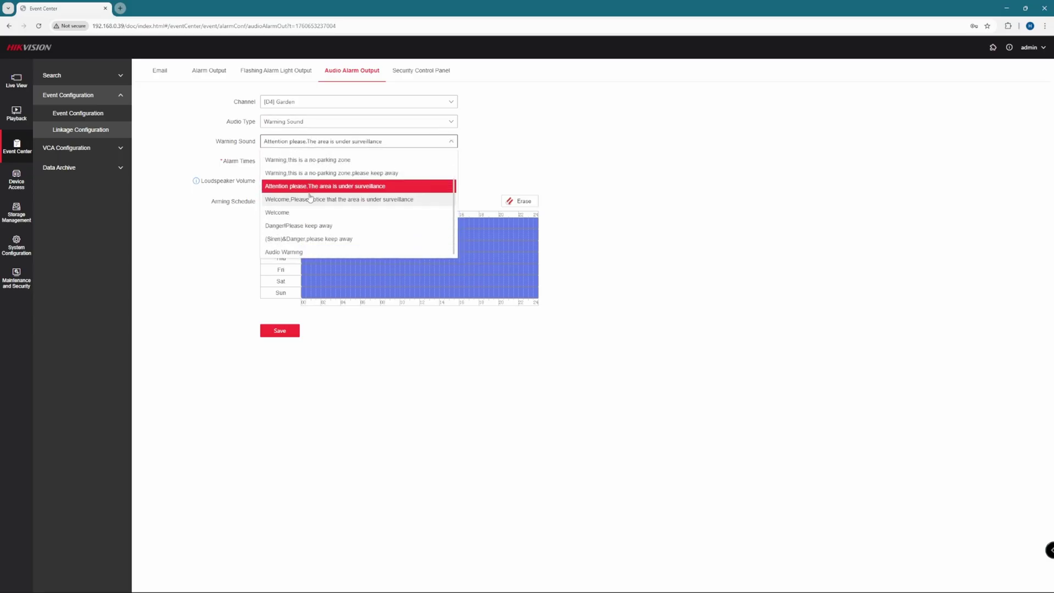
pyautogui.scroll(3, 311, 250)
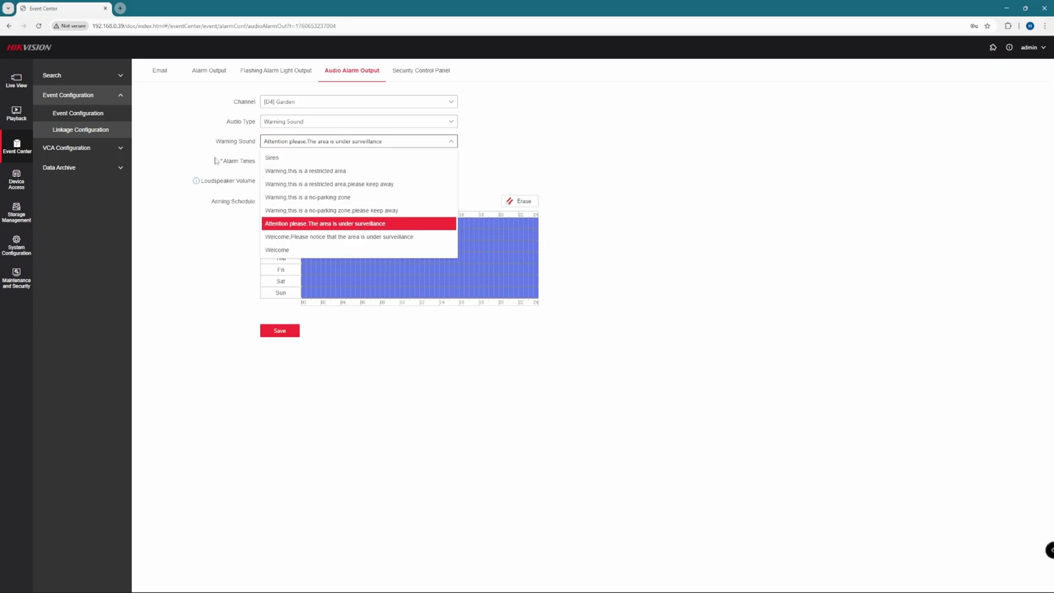
pyautogui.click(258, 178)
pyautogui.click(280, 161)
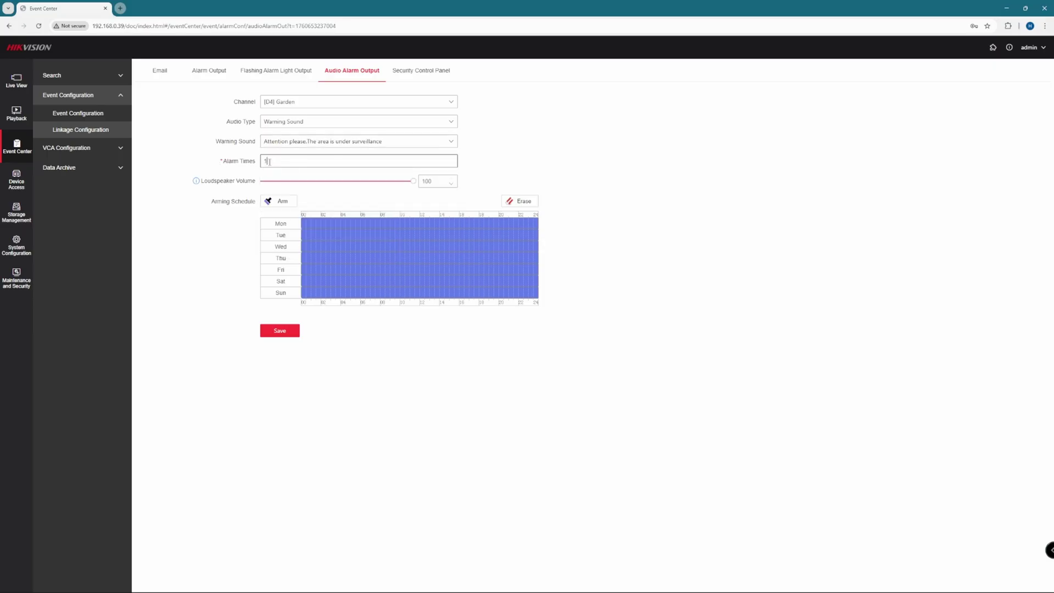
pyautogui.moveTo(412, 181)
pyautogui.mouseDown()
pyautogui.moveTo(315, 183)
pyautogui.moveTo(414, 183)
pyautogui.mouseUp()
# - Erase 06:00 to 20:00 on every day of the audio alarm arming schedule and save
pyautogui.click(524, 202)
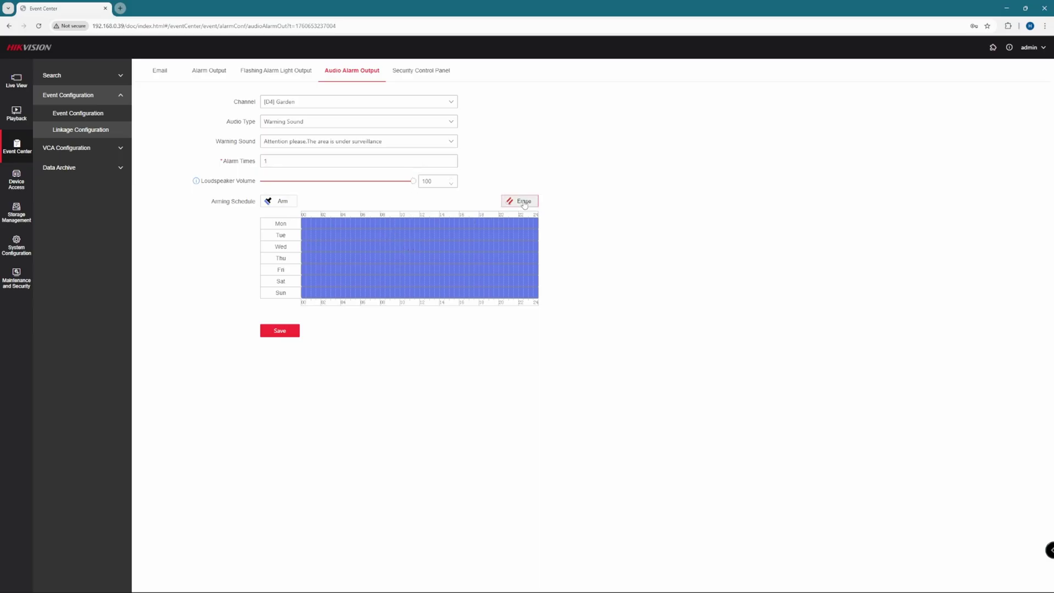
pyautogui.click(362, 222)
pyautogui.click(364, 223)
pyautogui.moveTo(364, 224)
pyautogui.mouseDown()
pyautogui.moveTo(496, 227)
pyautogui.moveTo(496, 294)
pyautogui.mouseUp()
pyautogui.click(284, 331)
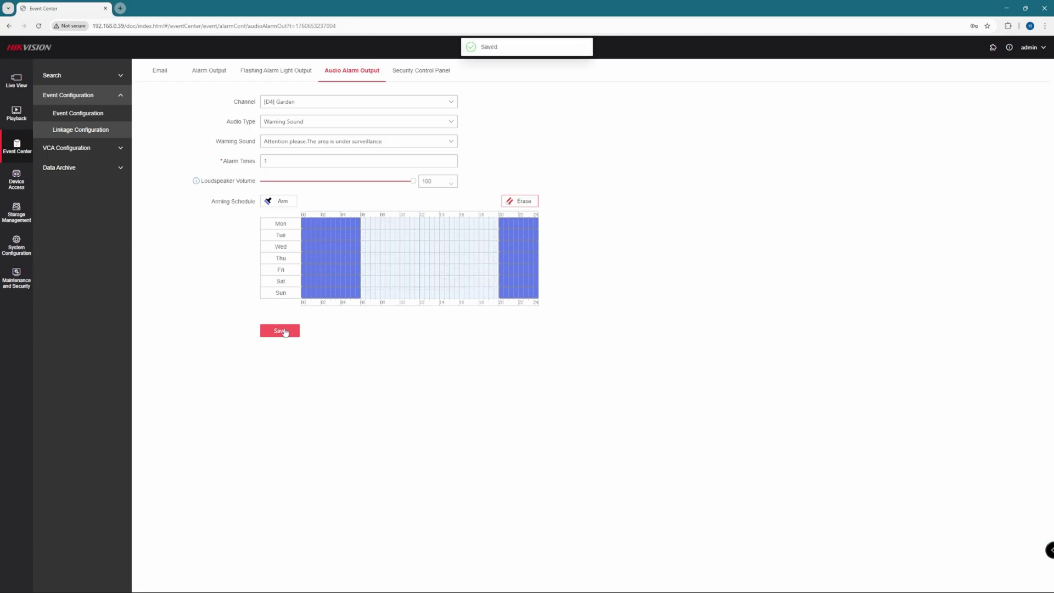
# - Review the Garden channel's flashing alarm light settings, keep High Frequency flashing and the all-day arming schedule, and save
pyautogui.click(287, 75)
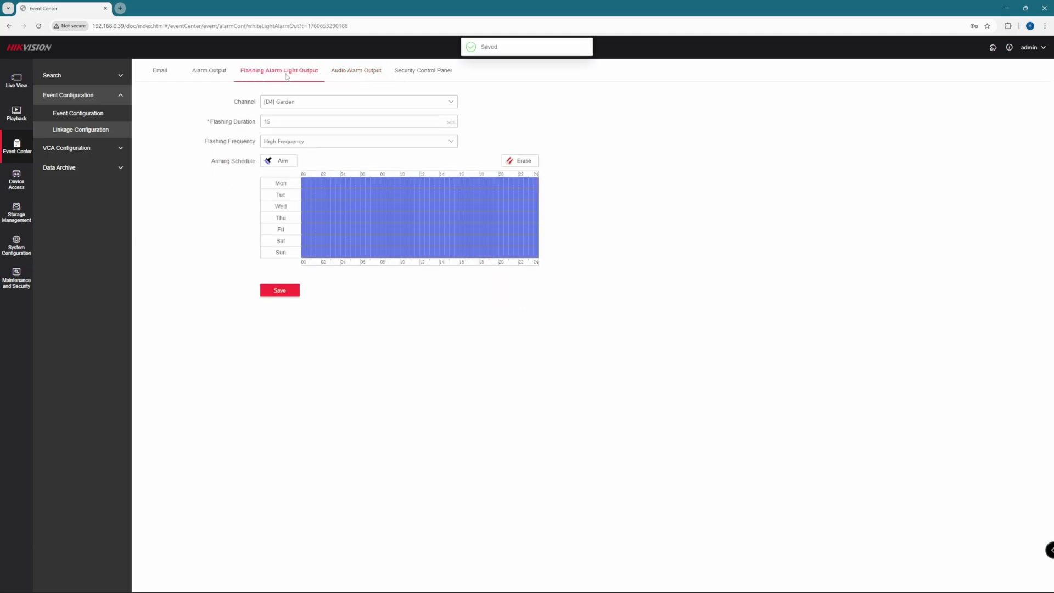
pyautogui.click(317, 106)
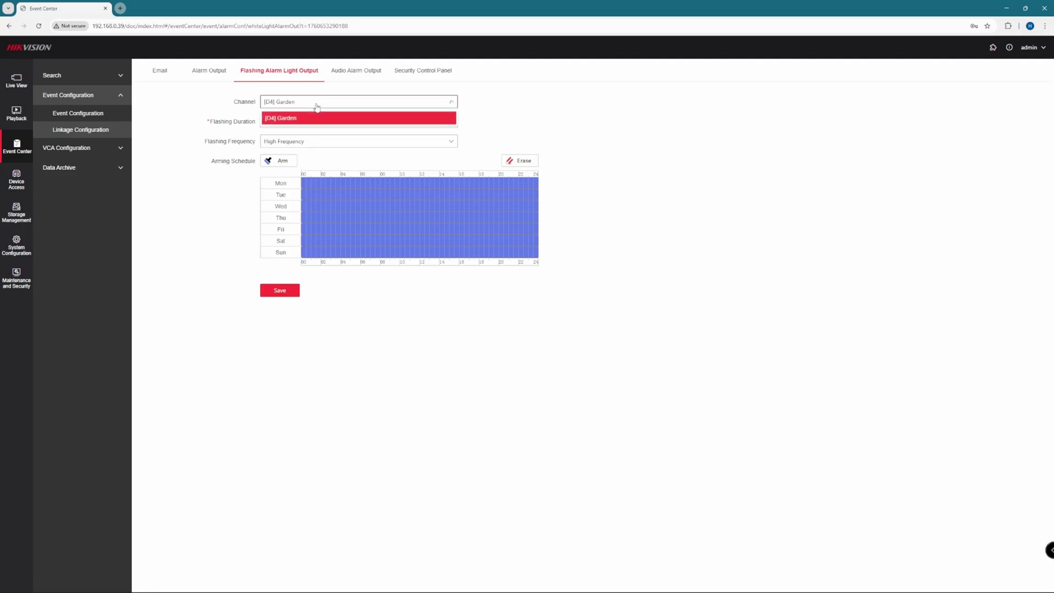
pyautogui.click(317, 106)
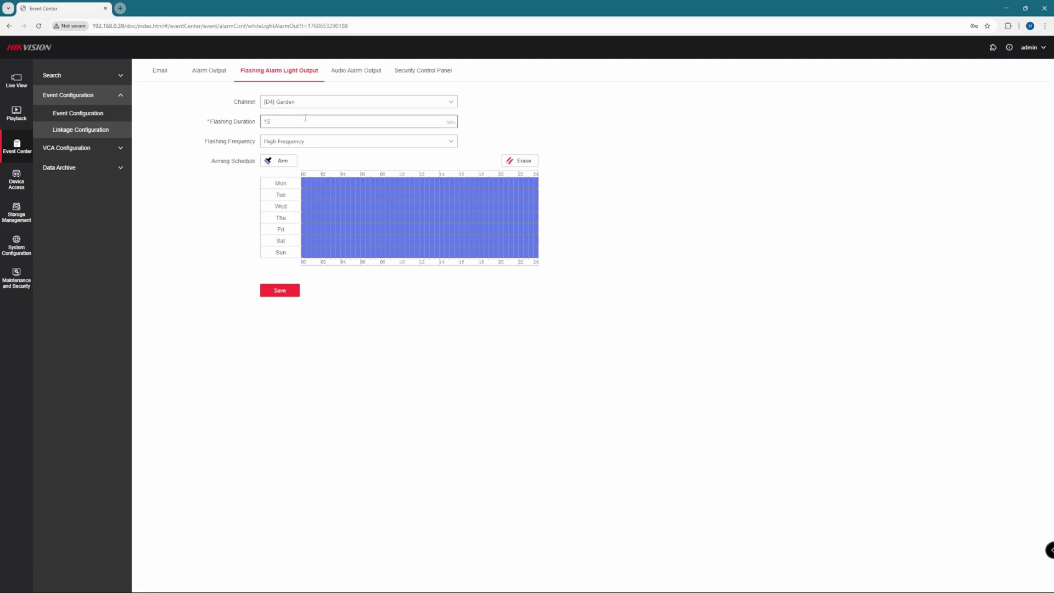
pyautogui.click(302, 142)
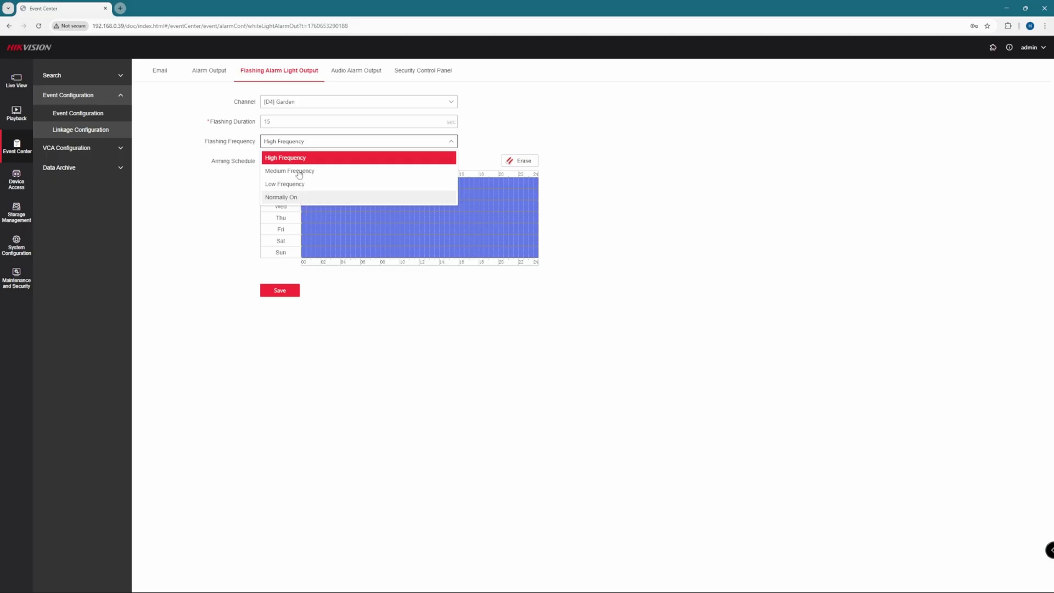
pyautogui.click(306, 144)
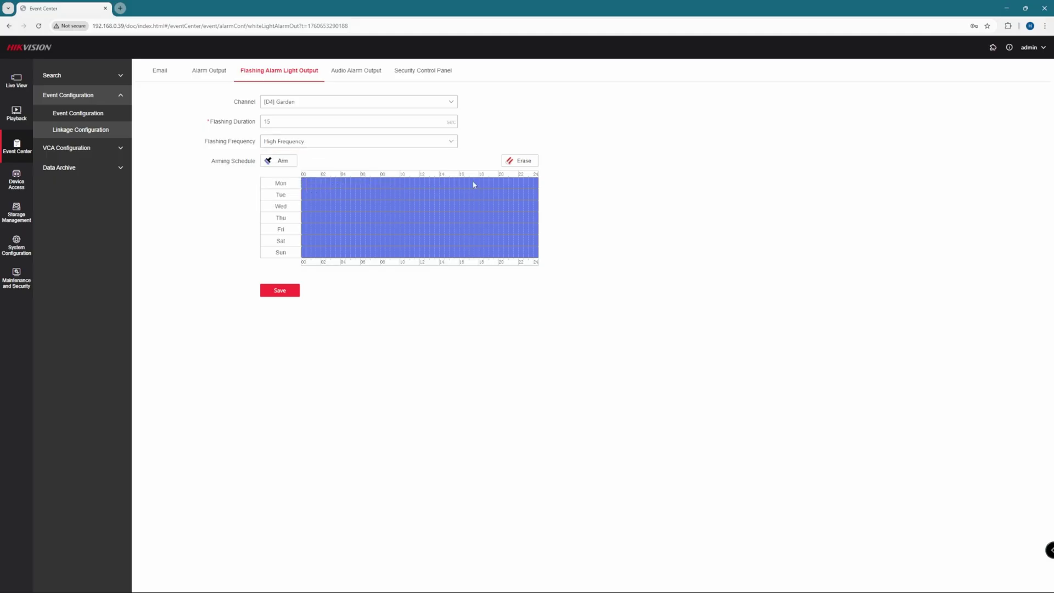
pyautogui.click(279, 294)
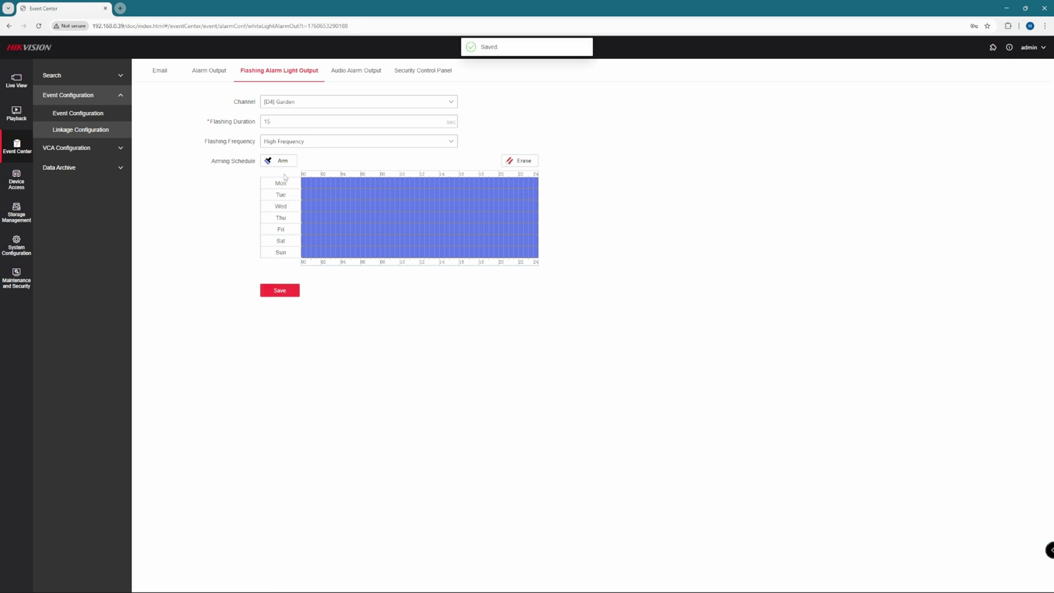
# - Enable Intrusion Detection for the Garden channel in the Perimeter Protection event configuration
pyautogui.click(94, 113)
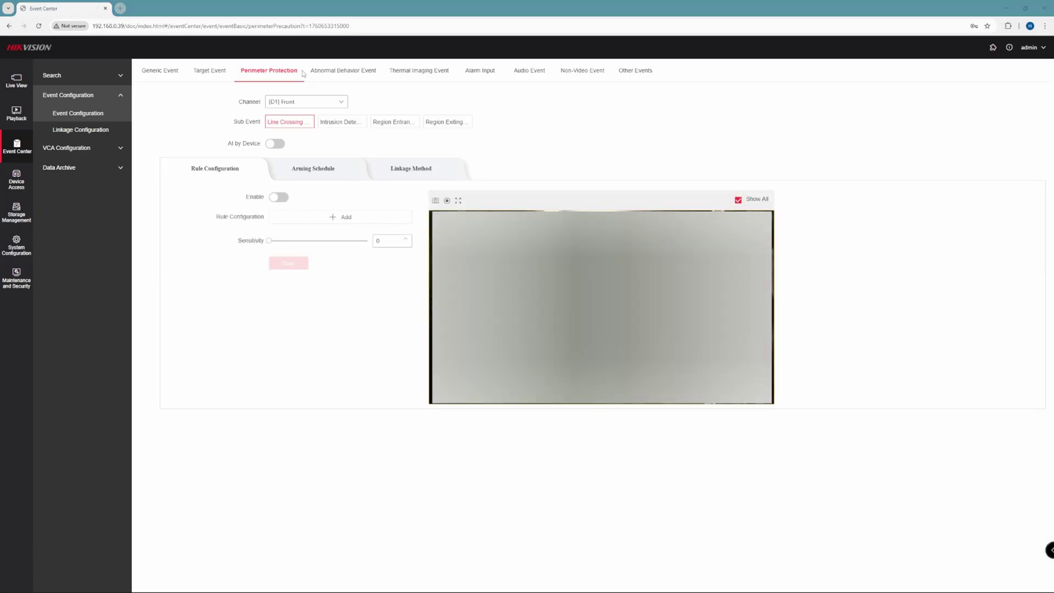
pyautogui.click(308, 101)
pyautogui.click(303, 159)
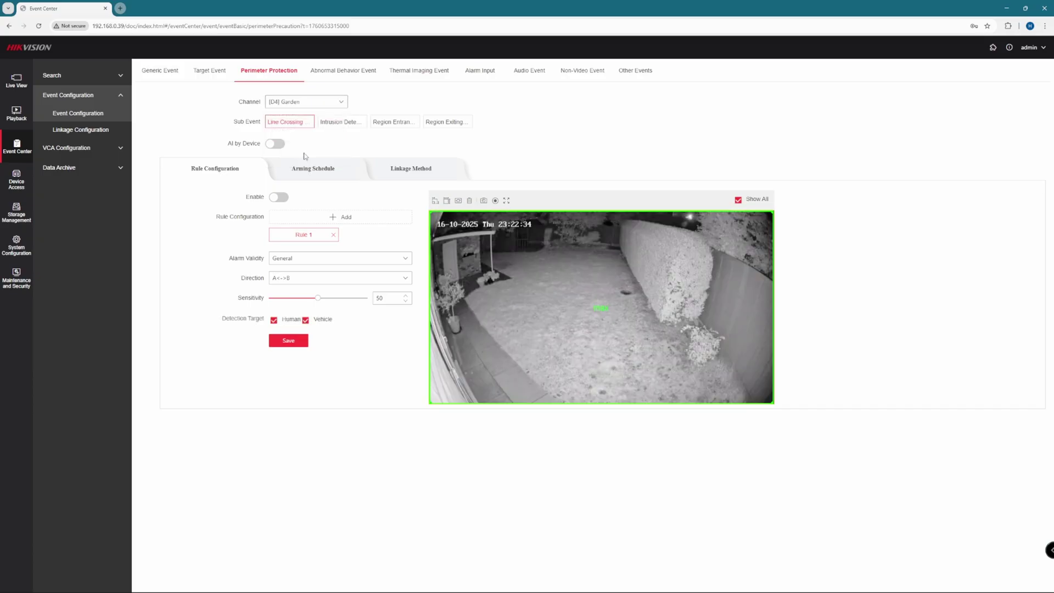
pyautogui.click(341, 122)
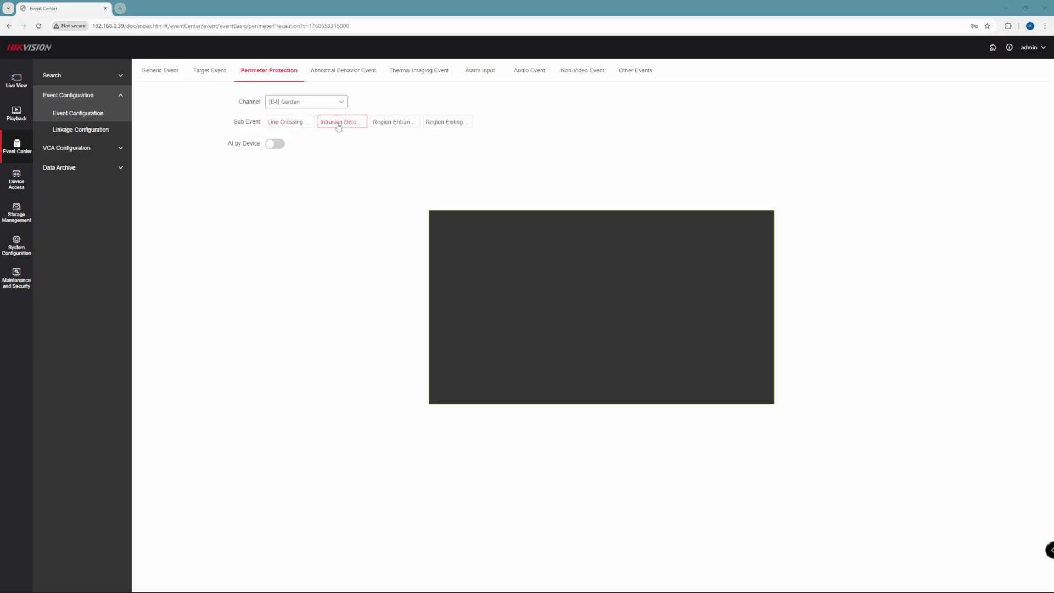
pyautogui.click(279, 198)
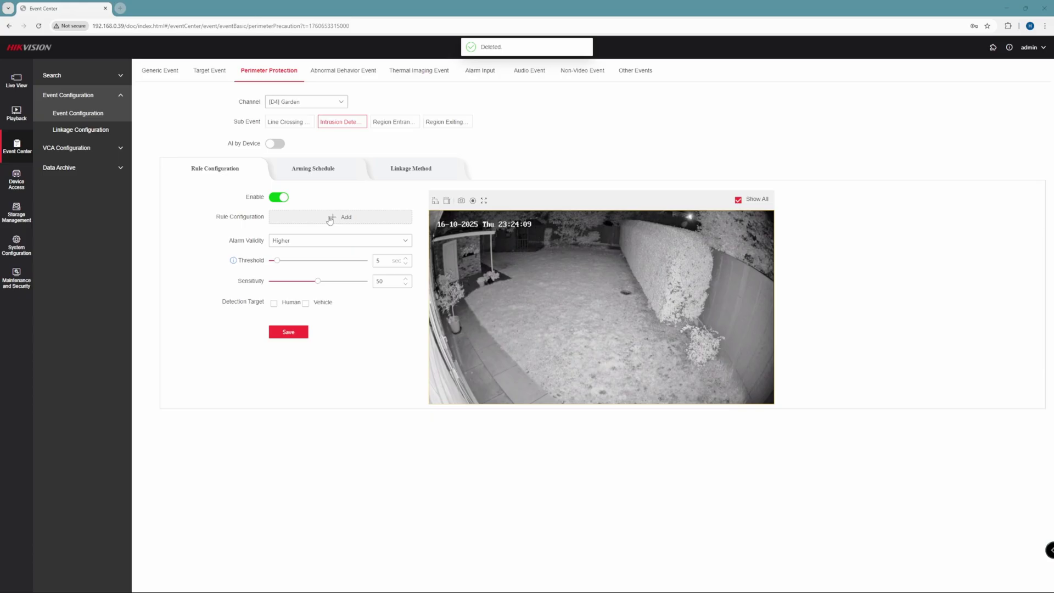
# - Add an intrusion rule and draw a triangular detection region over the paved path beside the lawn
pyautogui.click(331, 218)
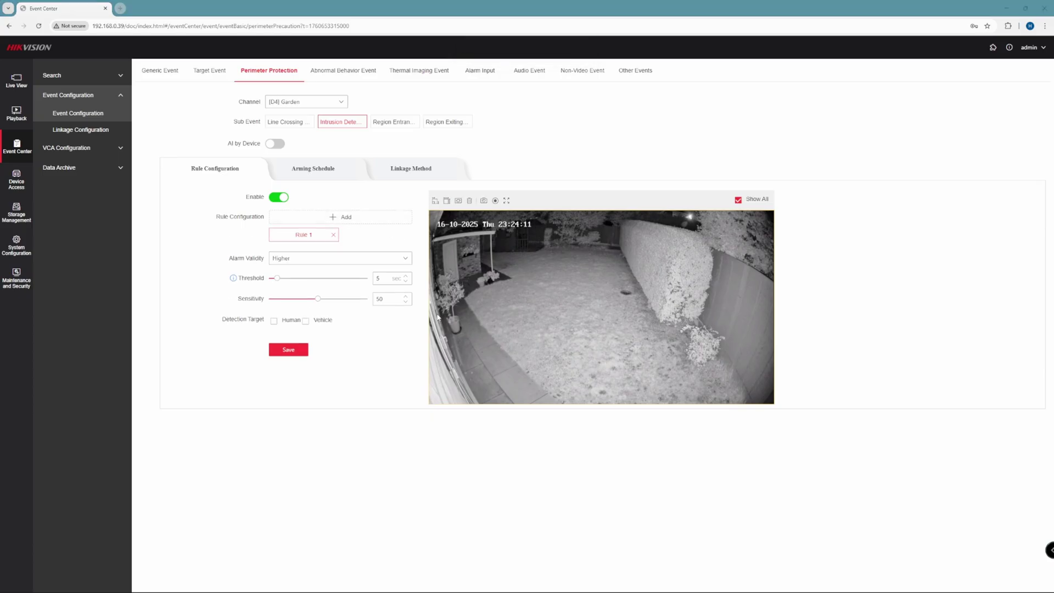
pyautogui.click(431, 217)
pyautogui.click(430, 401)
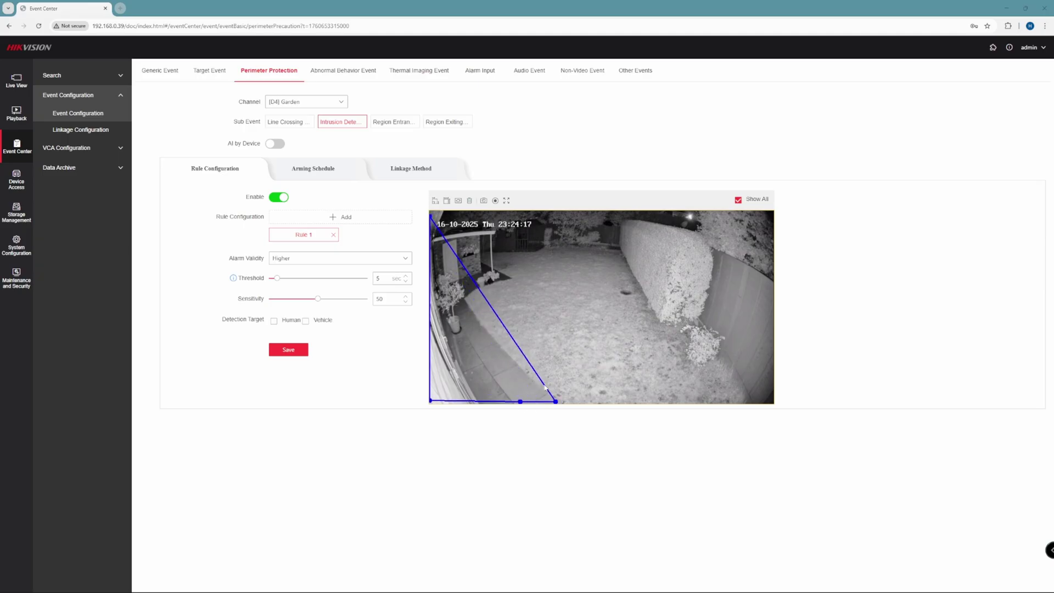
# - Add a second intrusion rule and draw a four-sided detection region around the far end of the garden
pyautogui.click(365, 216)
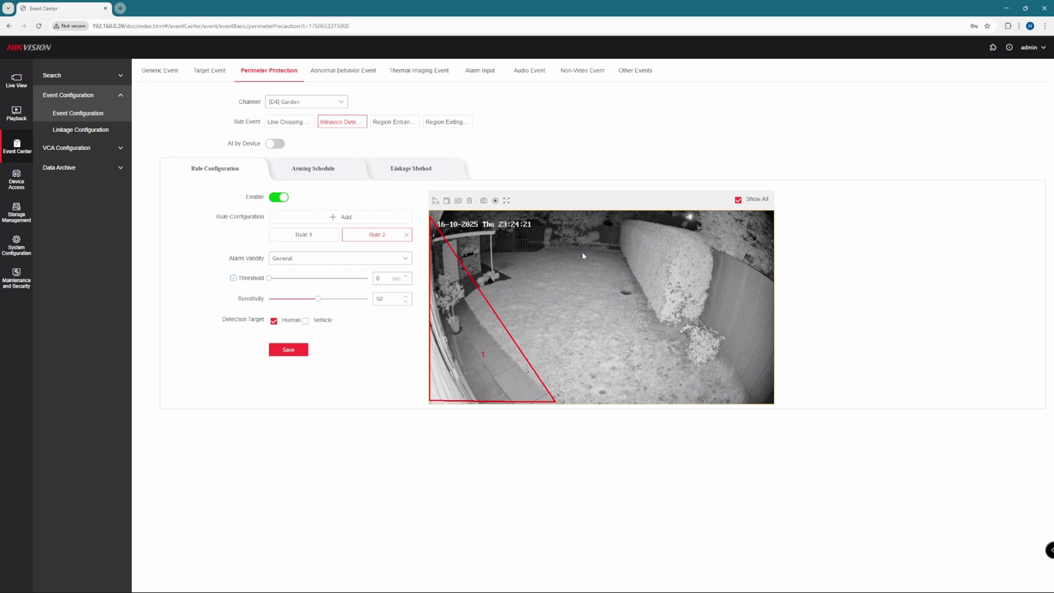
pyautogui.click(535, 253)
pyautogui.click(623, 255)
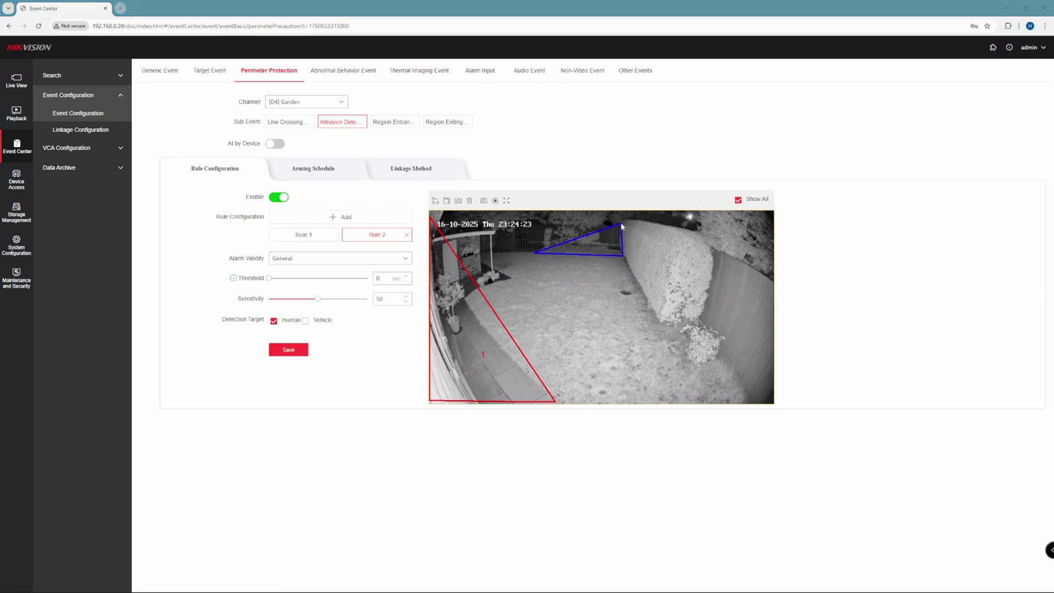
pyautogui.click(621, 223)
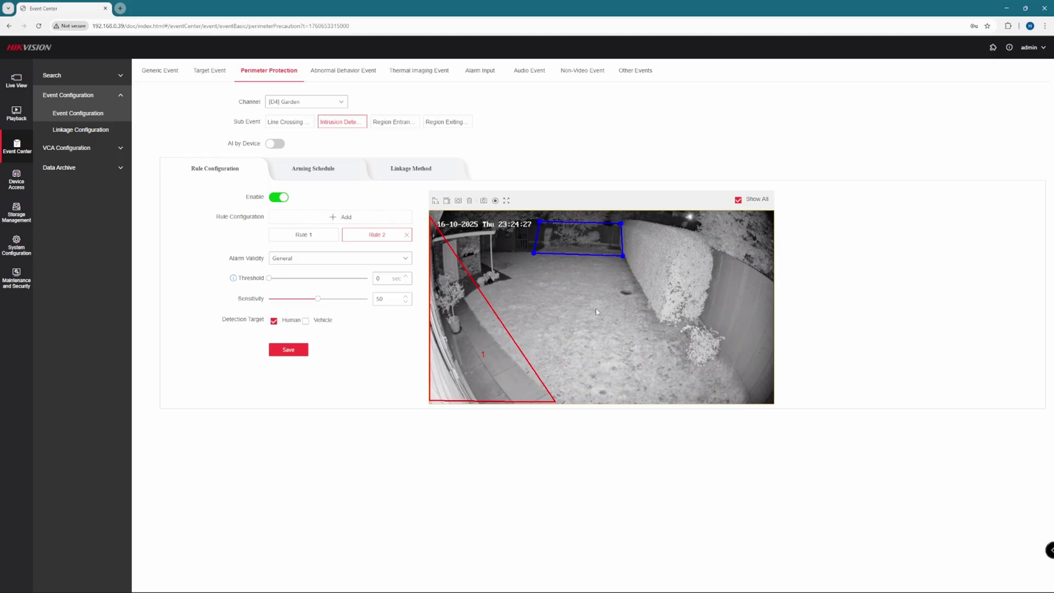
pyautogui.rightClick(616, 279)
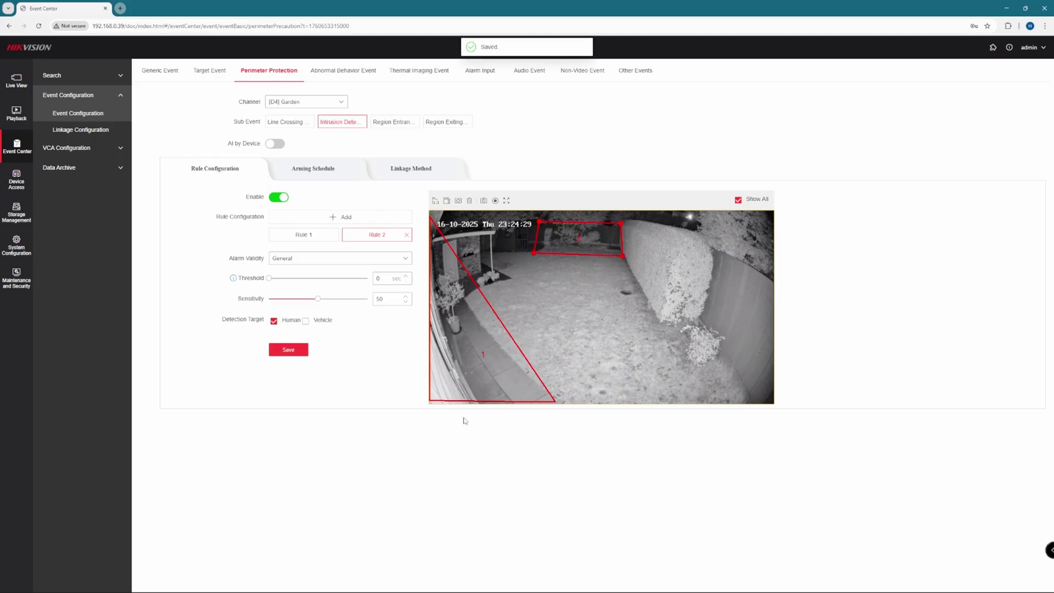
# - Delete the second intrusion rule and stretch the first rule's detection region to cover nearly the whole garden view
pyautogui.click(407, 240)
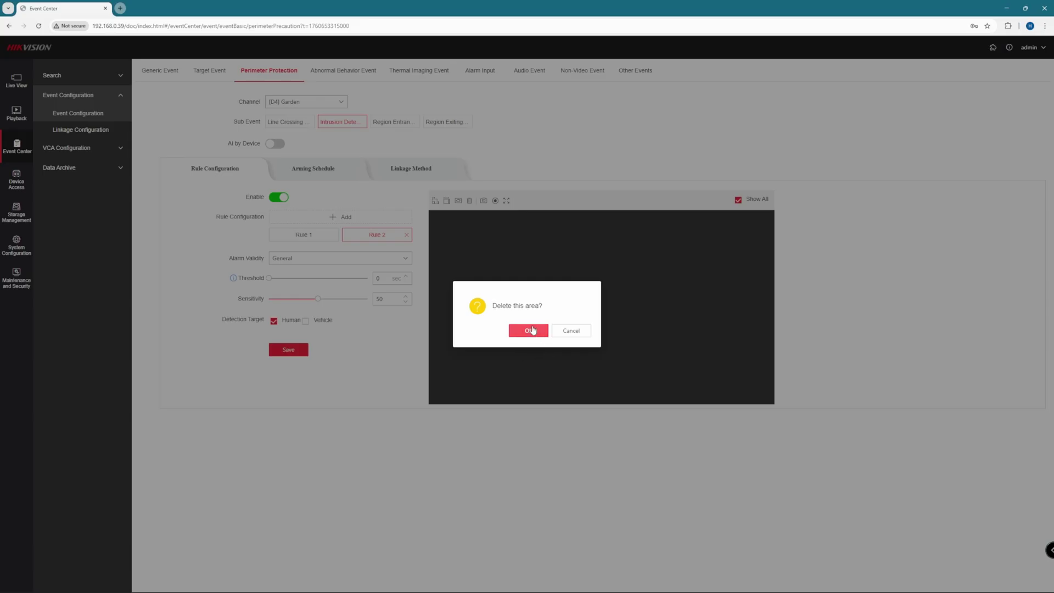
pyautogui.click(527, 331)
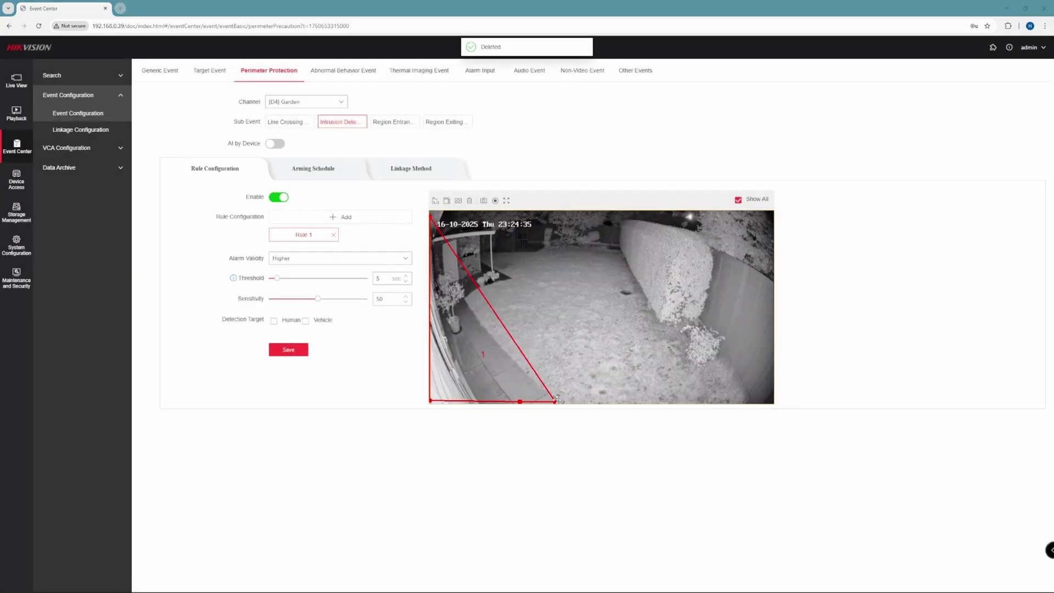
pyautogui.moveTo(554, 401); pyautogui.dragTo(760, 238)
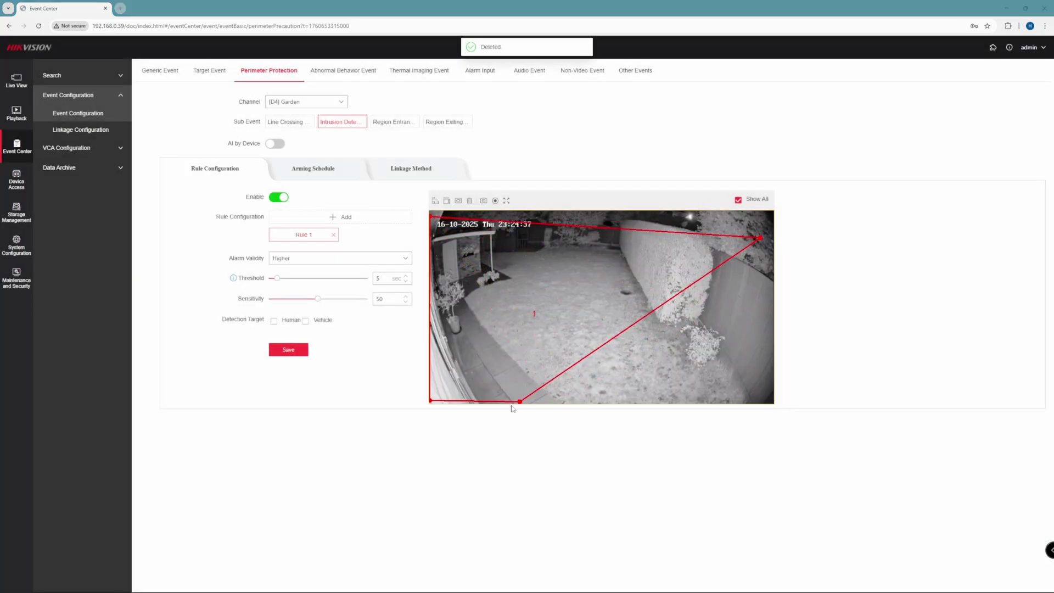
pyautogui.moveTo(520, 401); pyautogui.dragTo(772, 400)
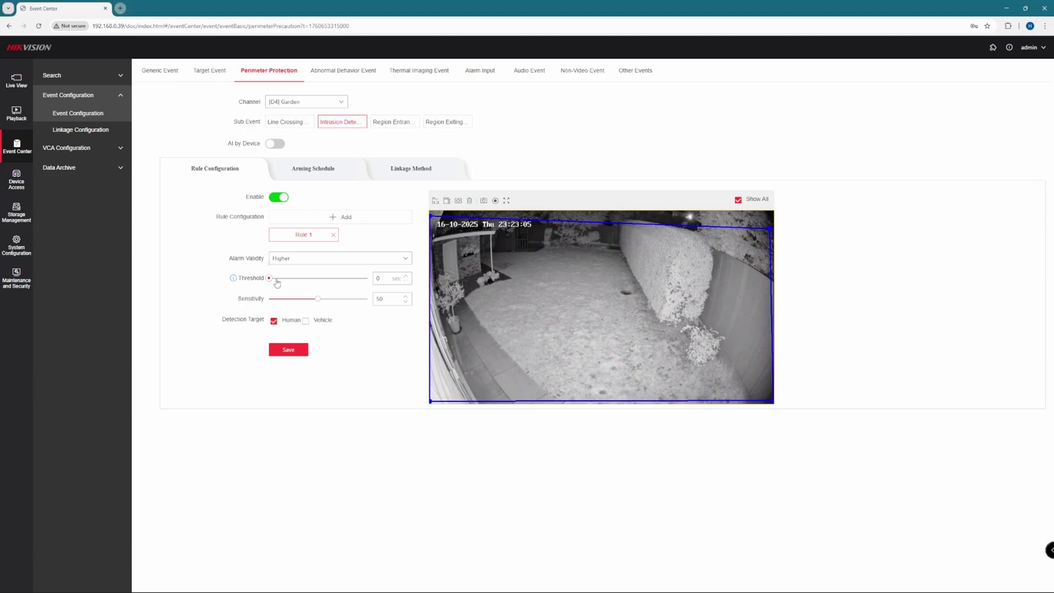
# - Set the intrusion rule's threshold to 0 seconds, keep Human as the detection target and Higher alarm validity, and save the rule
pyautogui.moveTo(269, 279)
pyautogui.mouseDown()
pyautogui.moveTo(285, 279)
pyautogui.moveTo(258, 282)
pyautogui.mouseUp()
pyautogui.moveTo(322, 299)
pyautogui.click(299, 323)
pyautogui.click(300, 323)
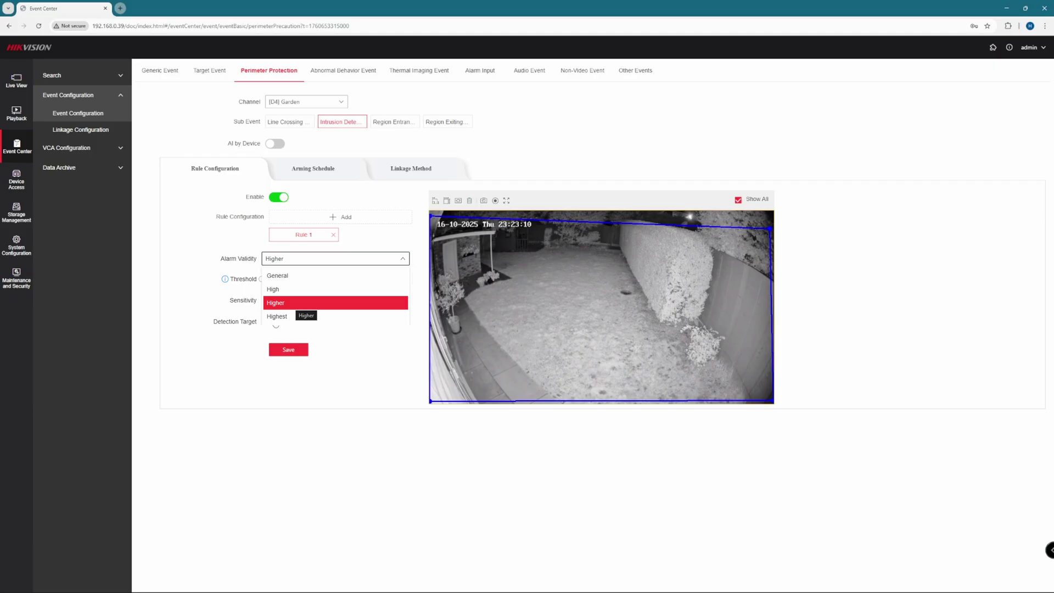
pyautogui.click(299, 350)
# - Check the arming schedule, enable Notify Surveillance Center and link the Garden light and audio alarms to the intrusion event, and save
pyautogui.click(332, 168)
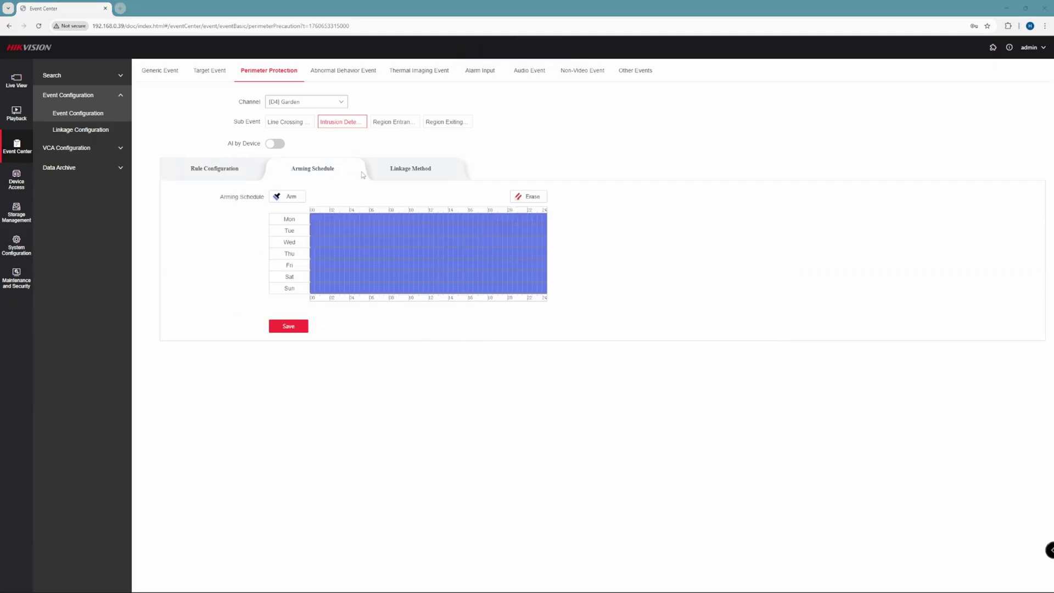
pyautogui.click(411, 169)
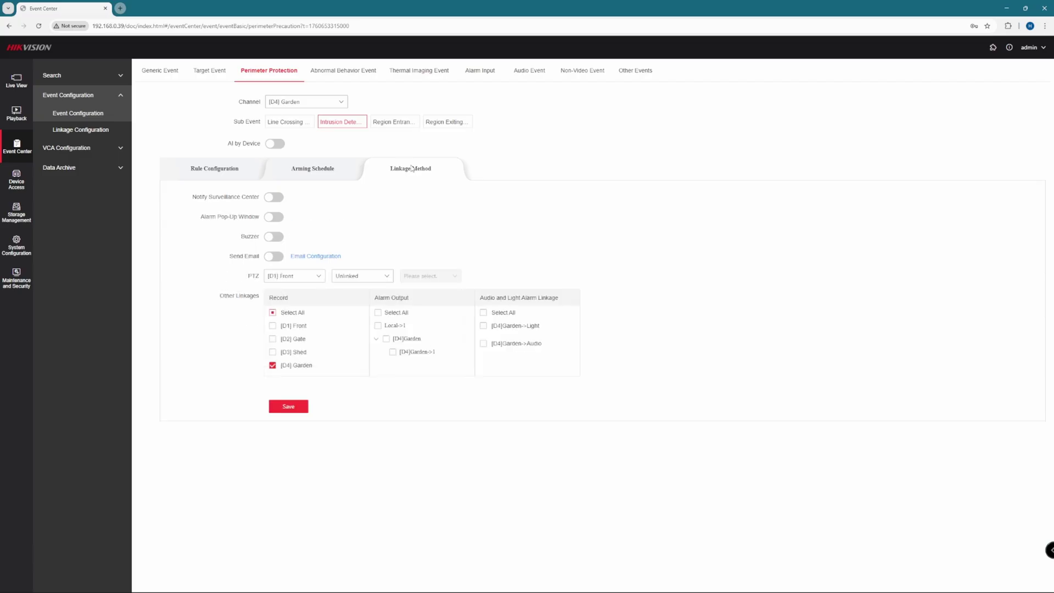
pyautogui.click(274, 198)
pyautogui.click(483, 344)
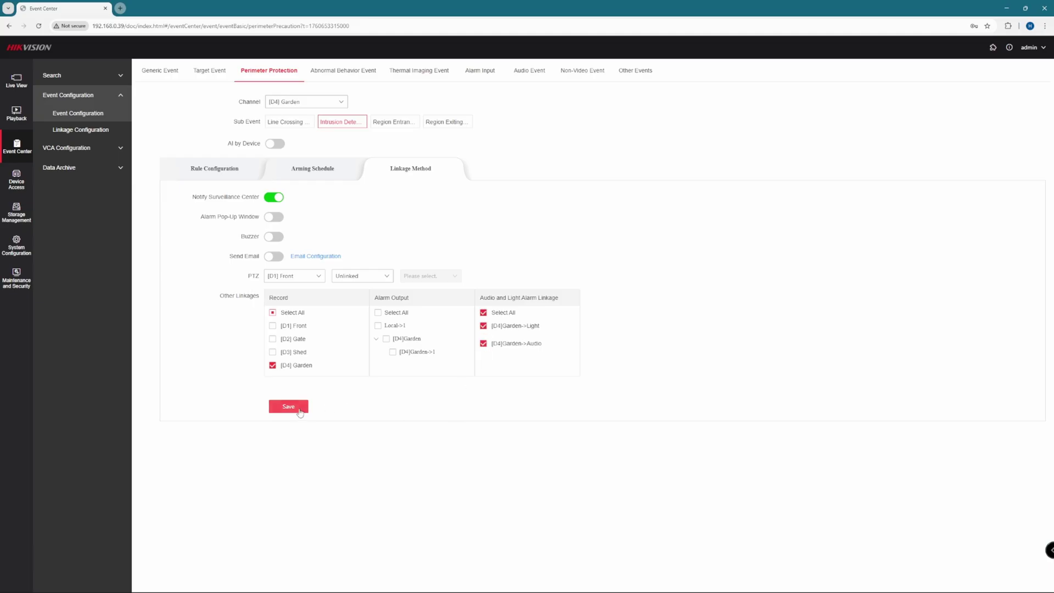
pyautogui.click(300, 409)
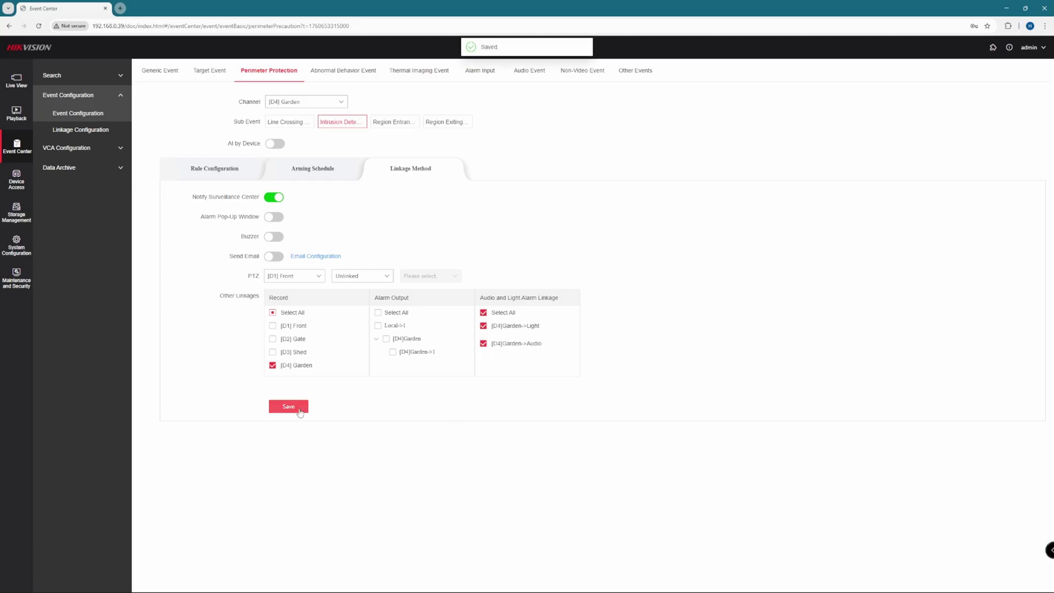